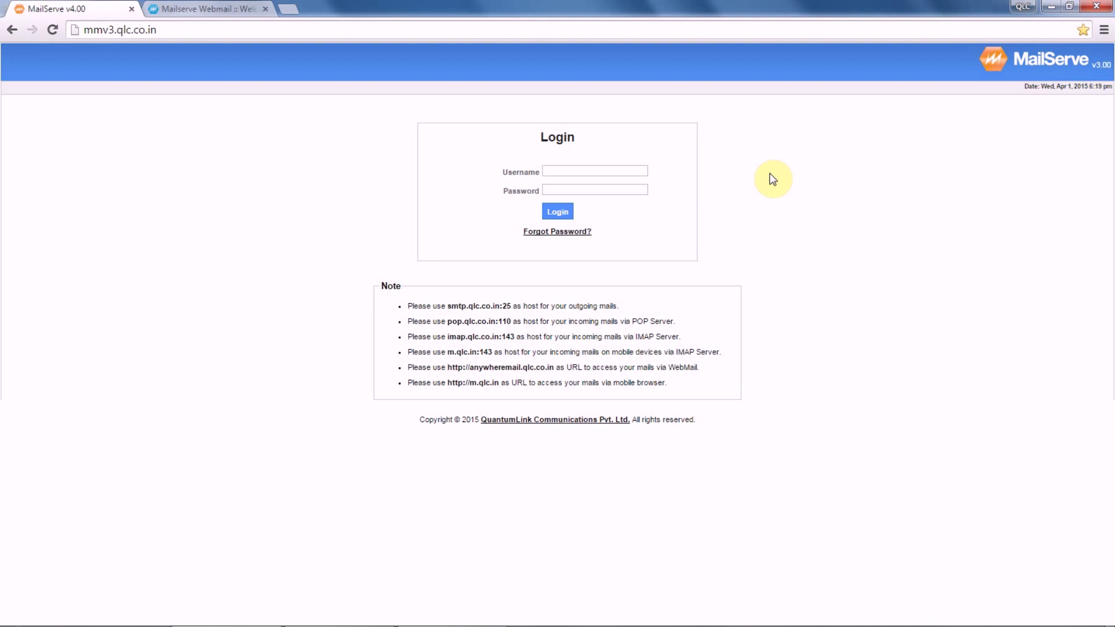
Log in to the MailServe admin panel using the administrator's e-mail and password.
click(601, 171)
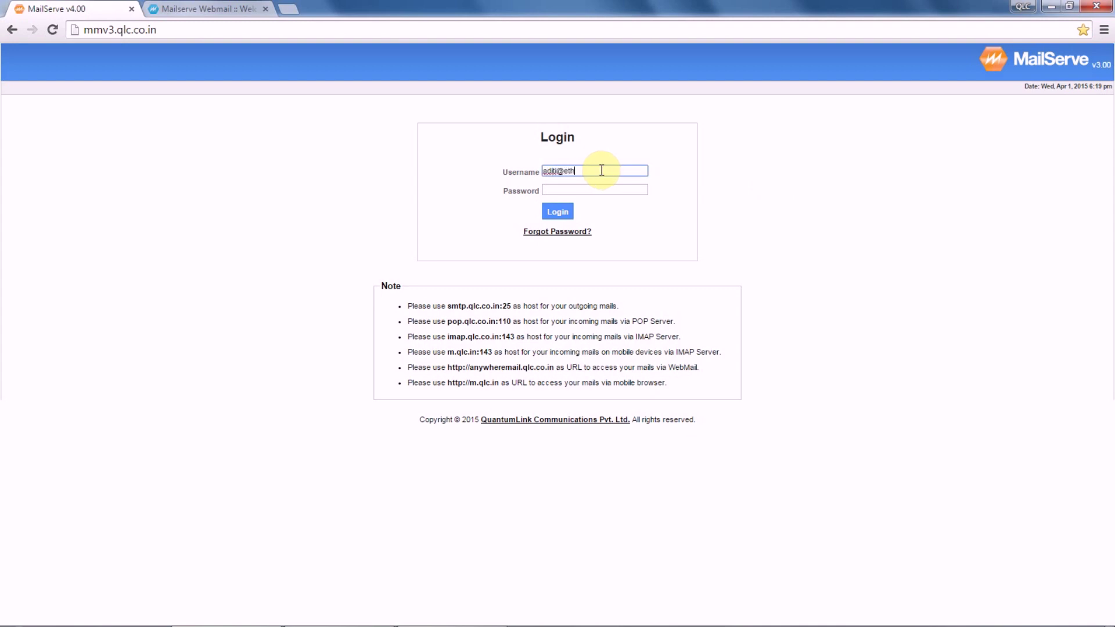
click(603, 189)
text(********)
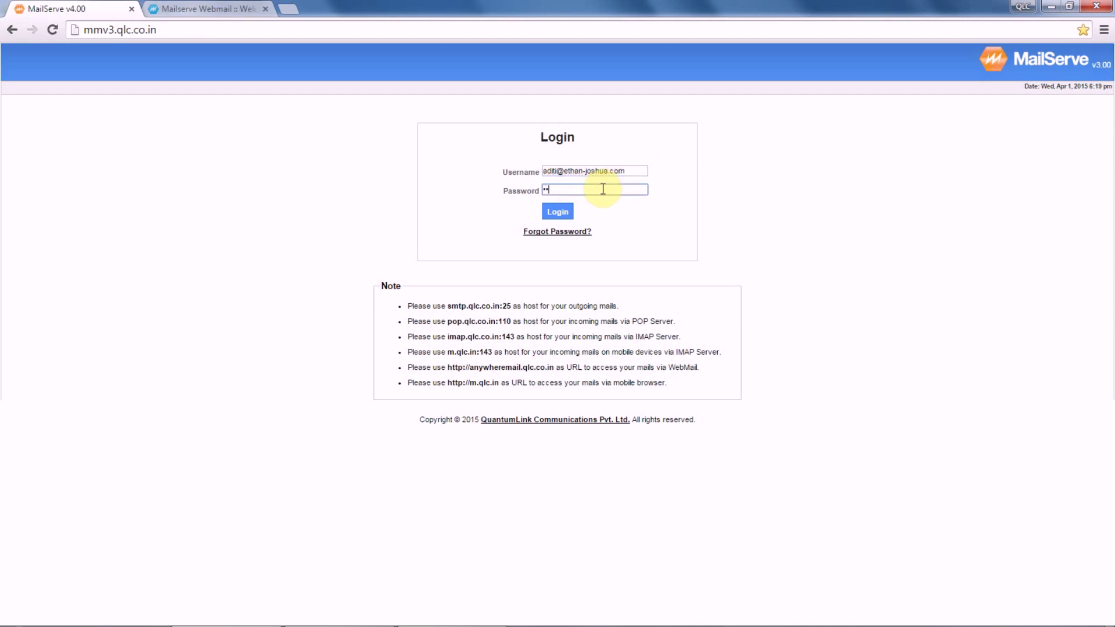
click(559, 212)
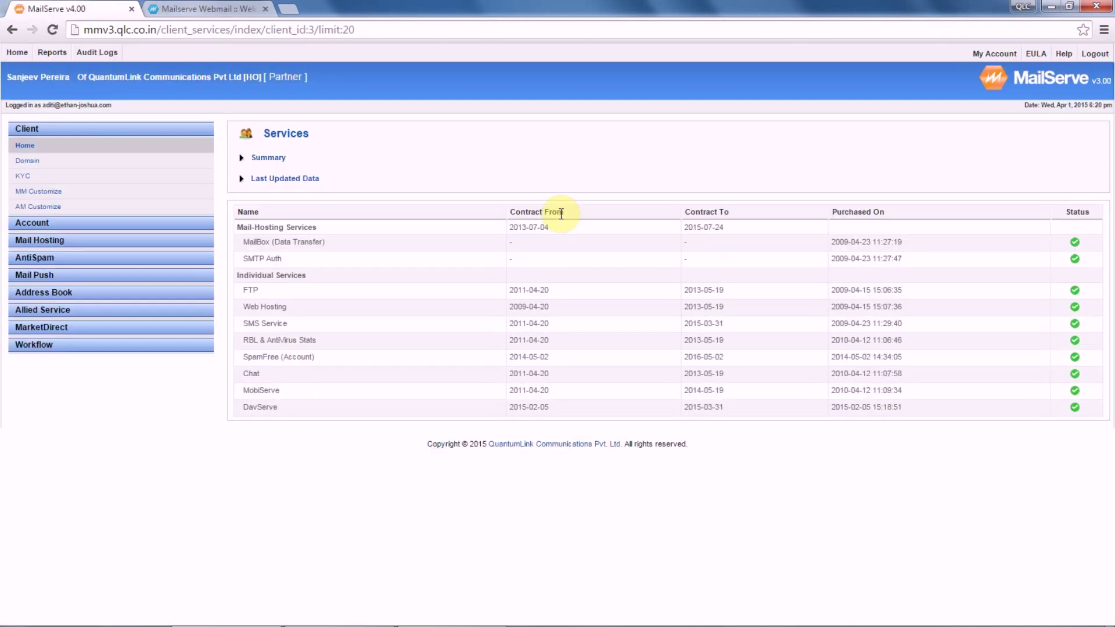
Open 'Update Password Via CSV' from Account > Account, then bring up the password spreadsheet.
click(93, 223)
click(27, 162)
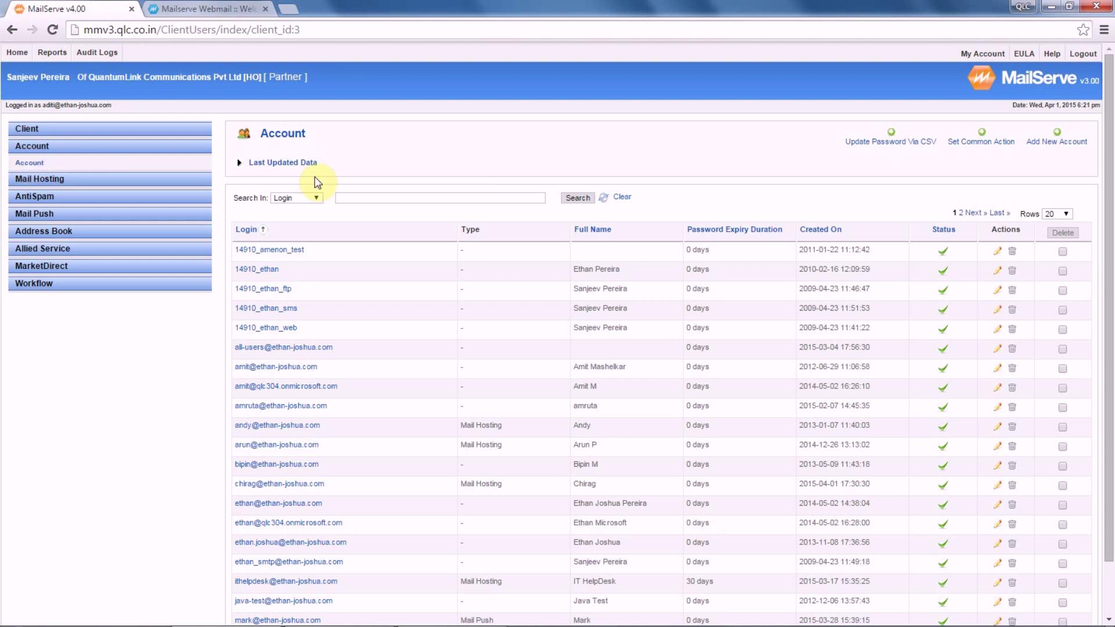
click(881, 142)
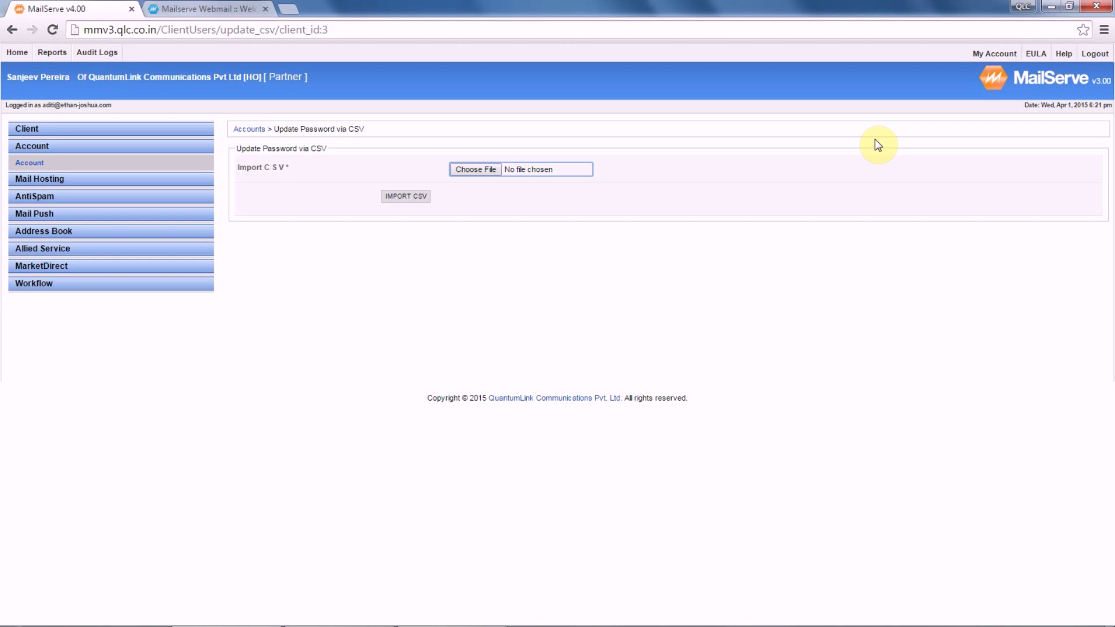
mouse_move(540, 624)
click(437, 614)
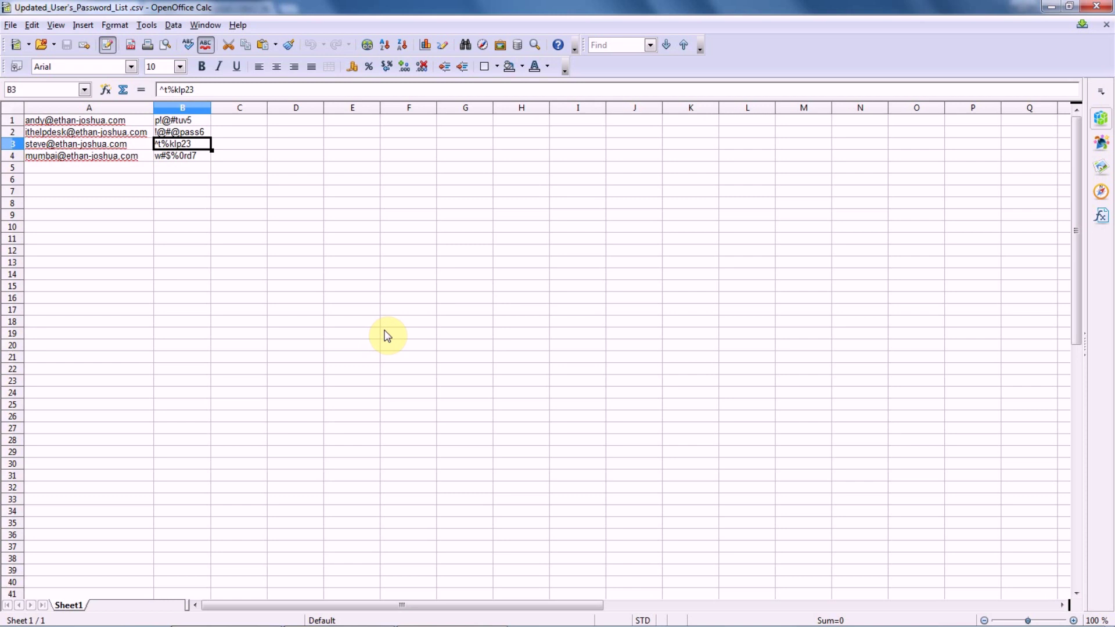
Select the account address in cell A3 of Updated_User's_Password_List.csv.
click(129, 144)
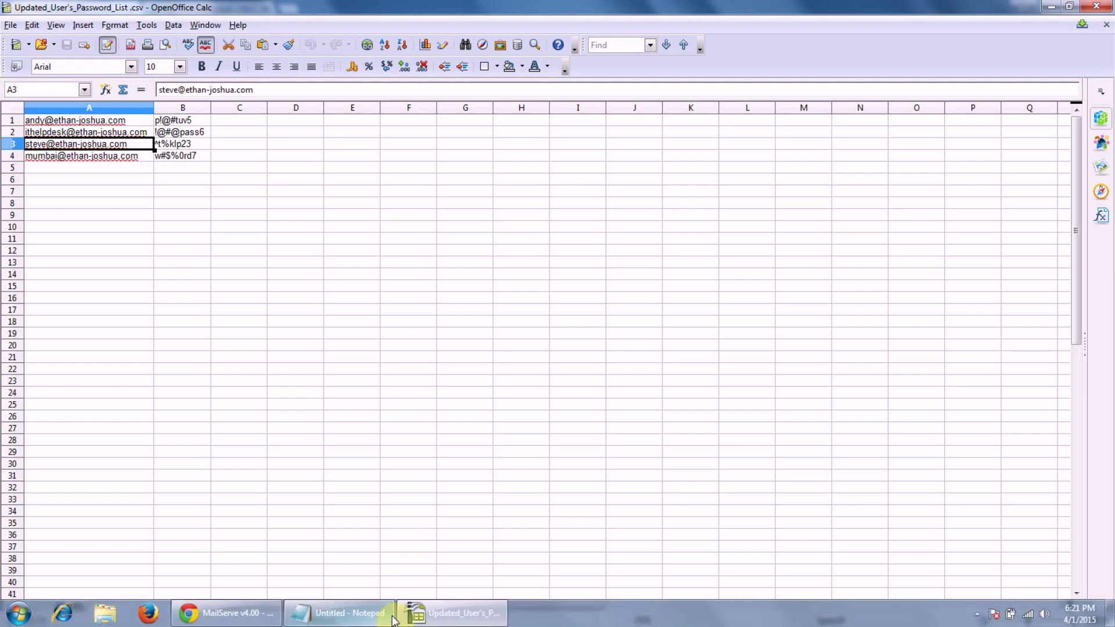
View the test account's saved login in the Notepad note, then return to Chrome.
click(386, 612)
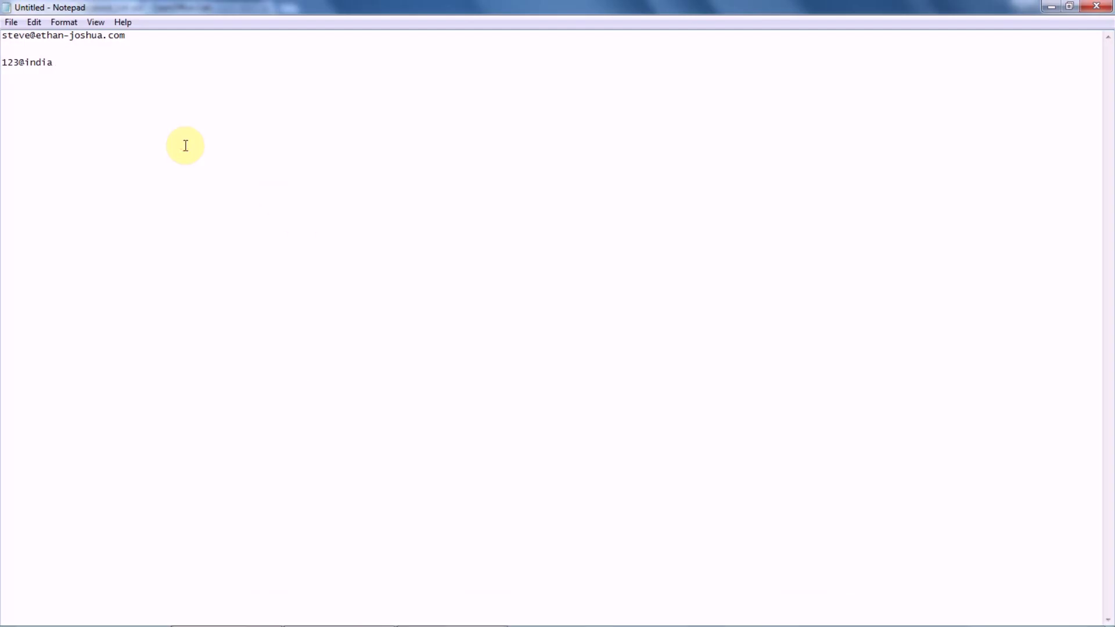
click(58, 62)
click(265, 614)
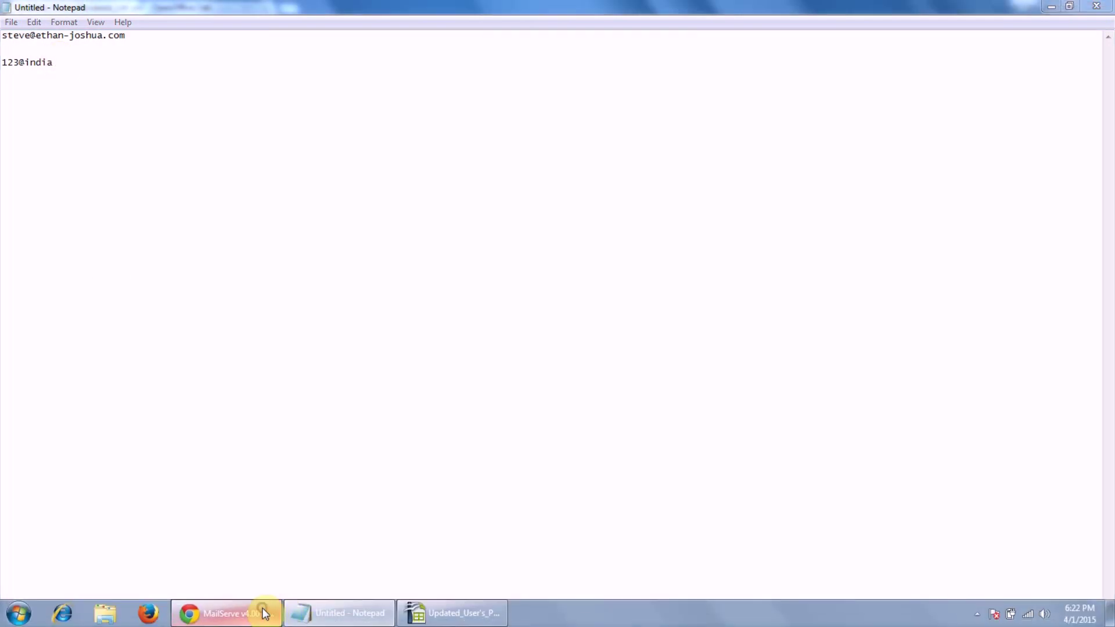
Enter the test account's e-mail as the webmail username and copy its new password from Notepad.
click(211, 8)
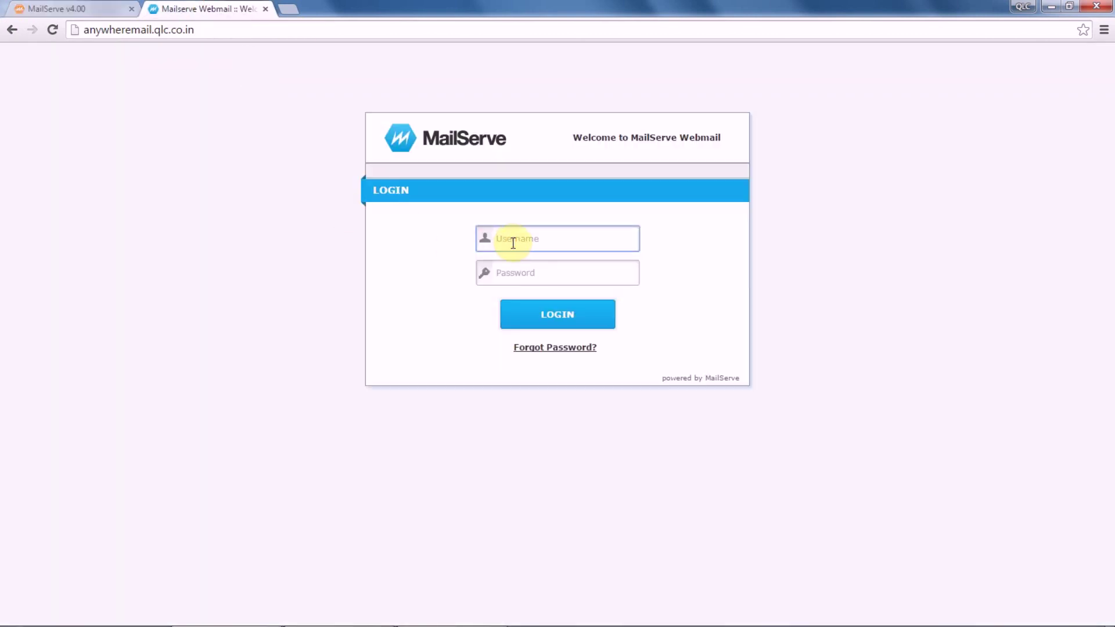
click(523, 270)
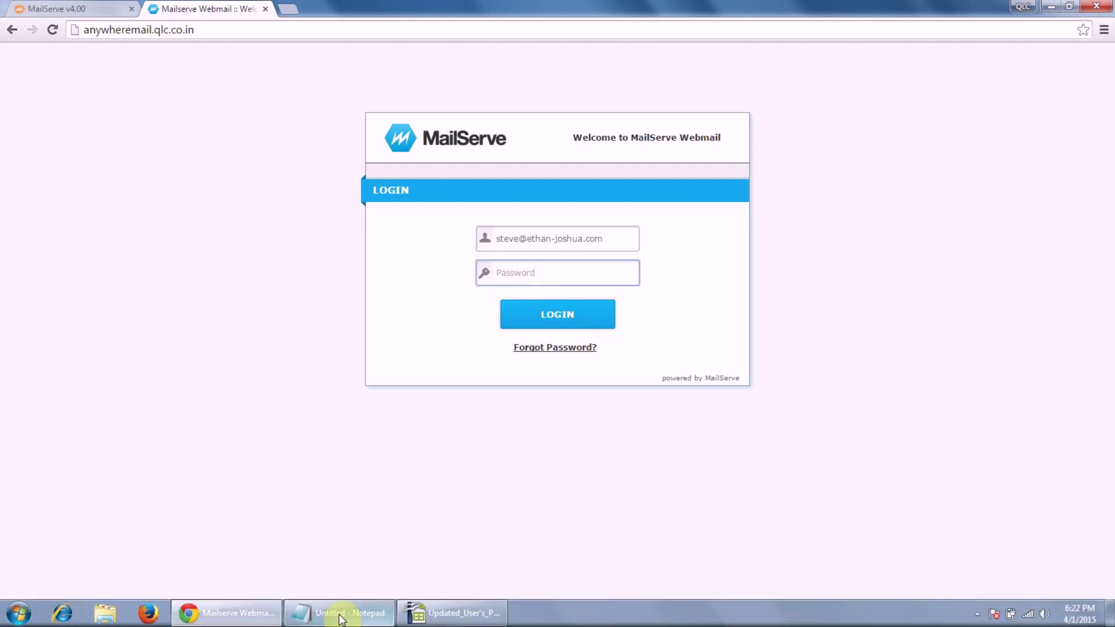
click(341, 616)
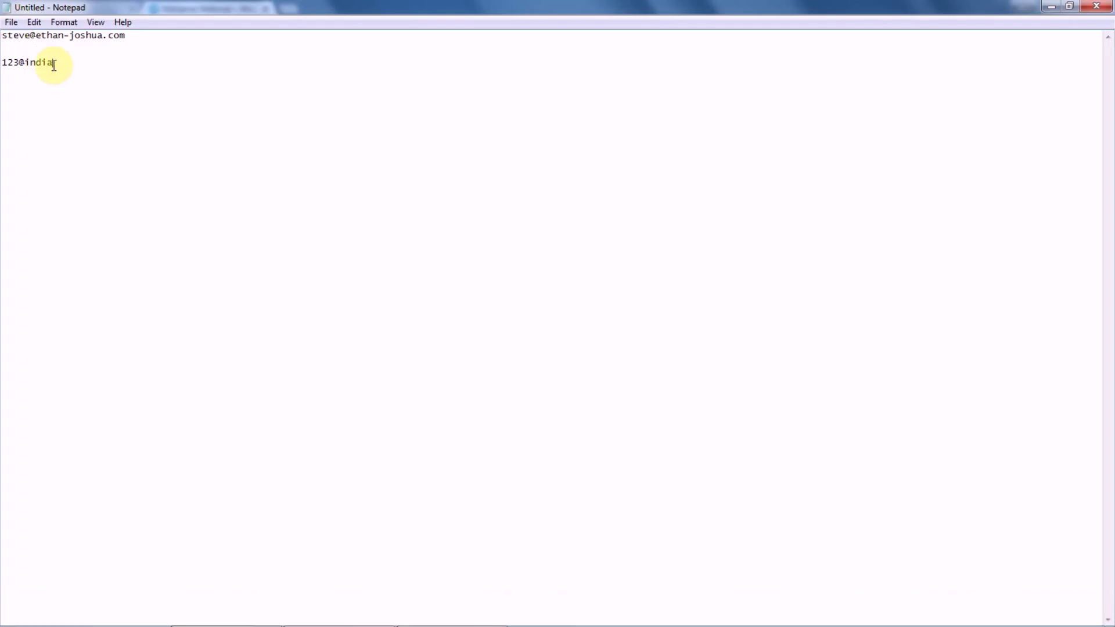
drag(54, 65, 6, 62)
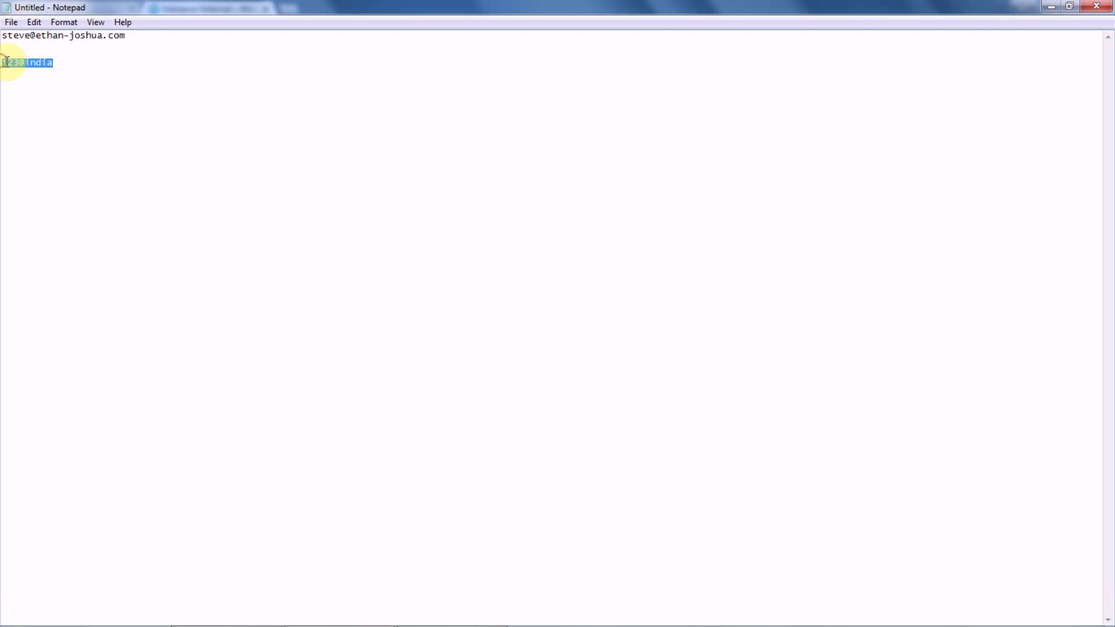
right_click(8, 62)
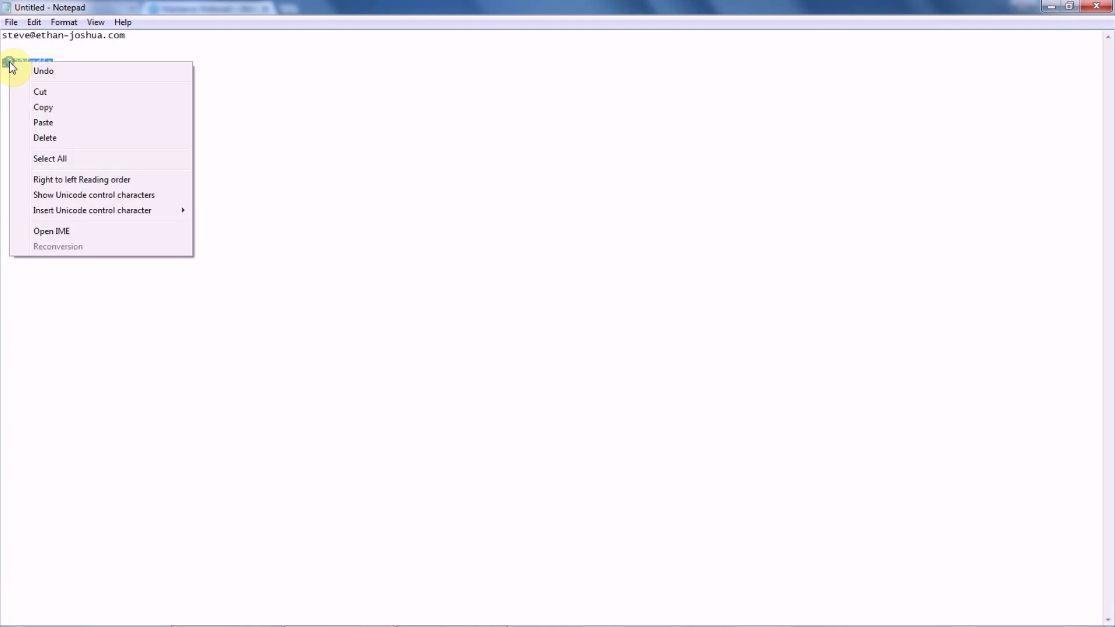
click(43, 107)
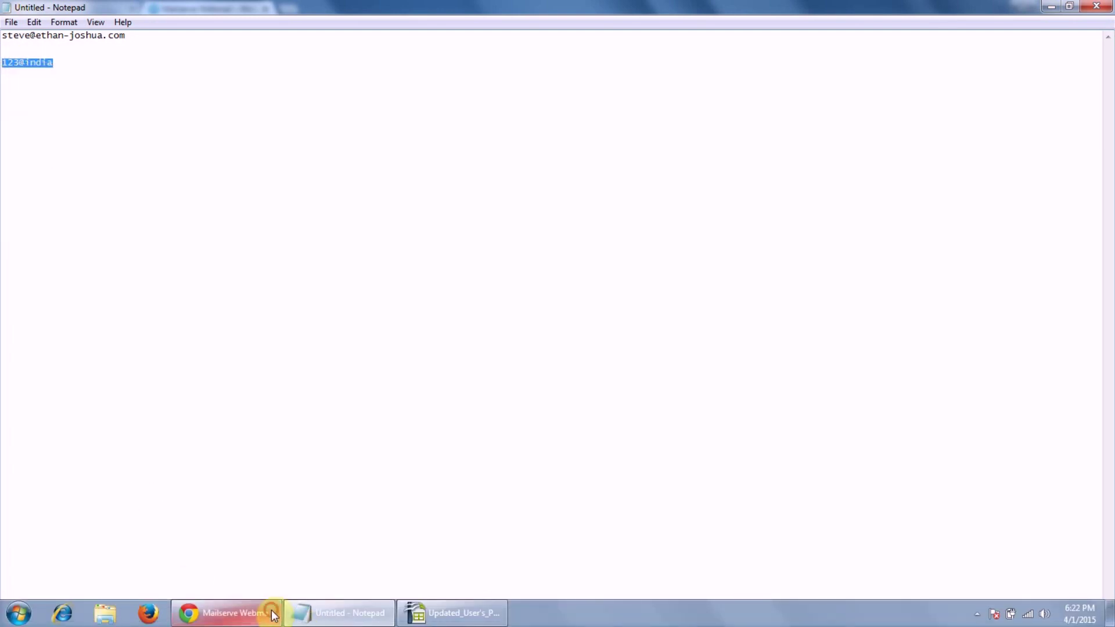
click(273, 614)
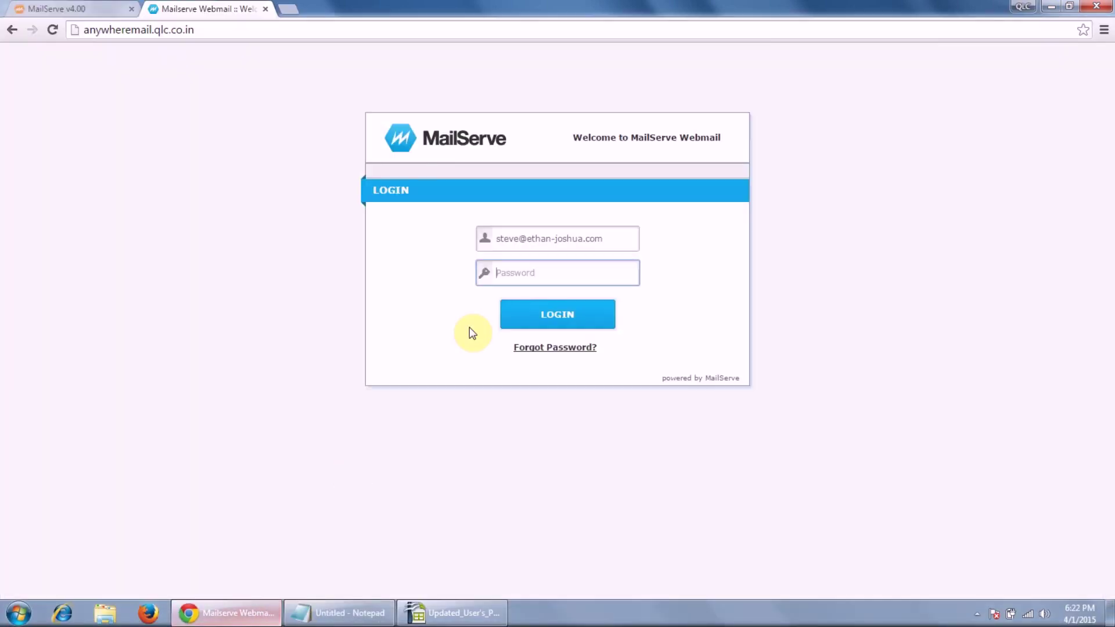
Paste the password, log in to the inbox, then log out.
right_click(539, 271)
click(575, 357)
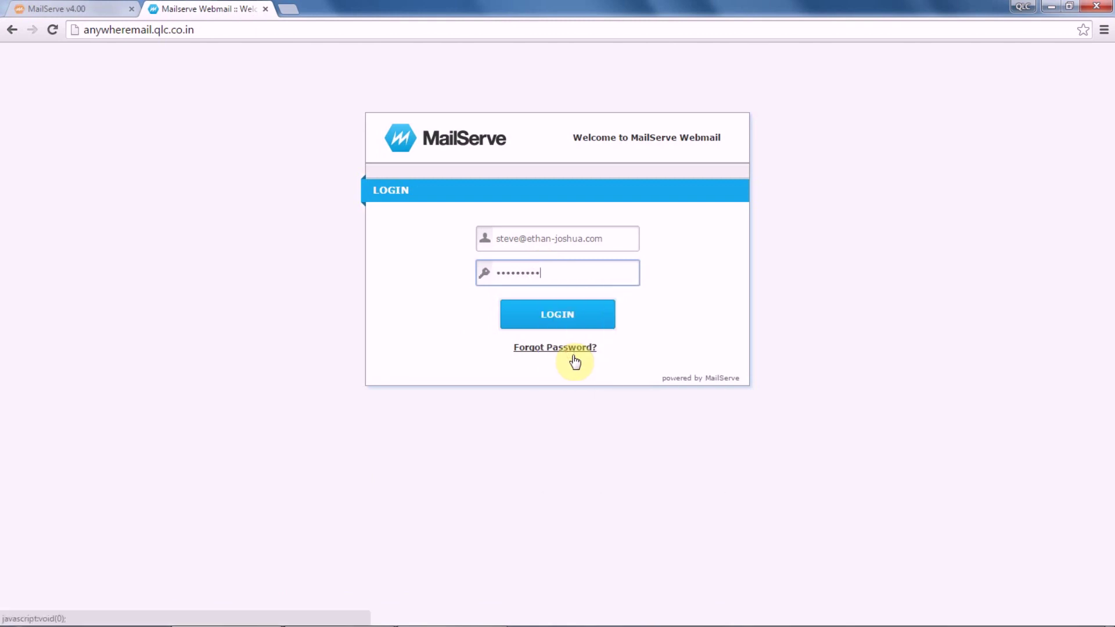
click(556, 316)
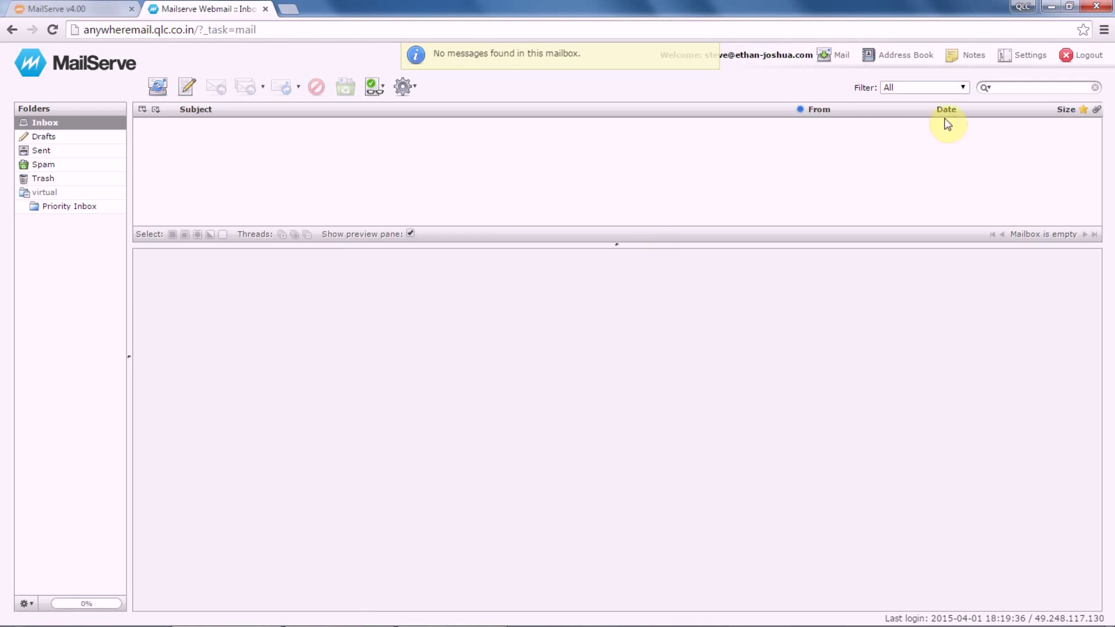
click(1072, 56)
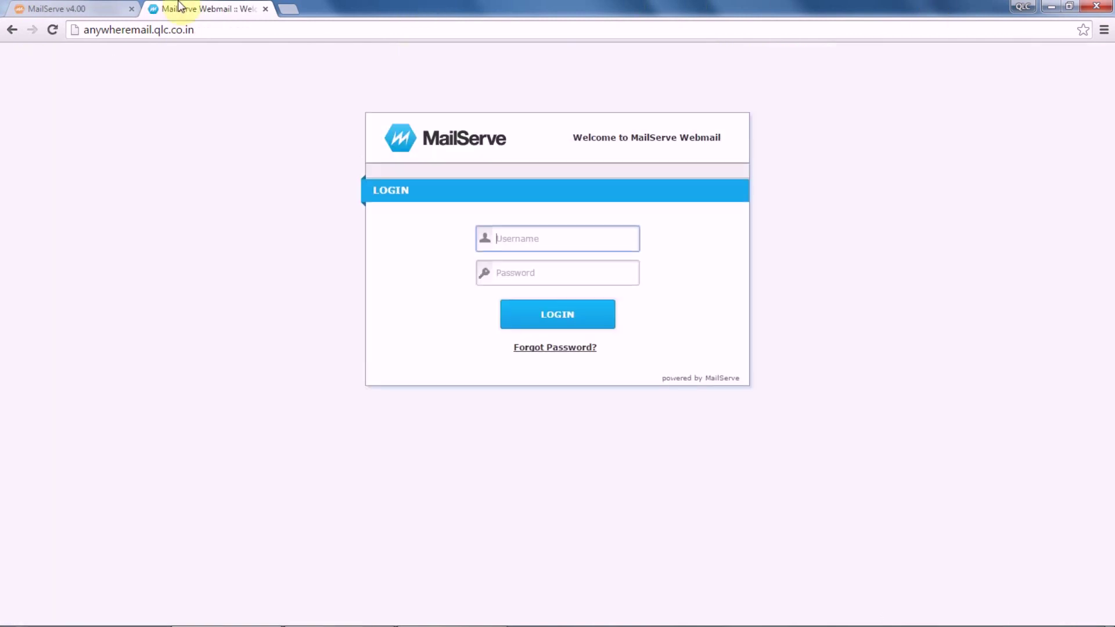
Choose Updated_User's_Password_List.csv in the Open dialog and import it with IMPORT CSV.
click(100, 7)
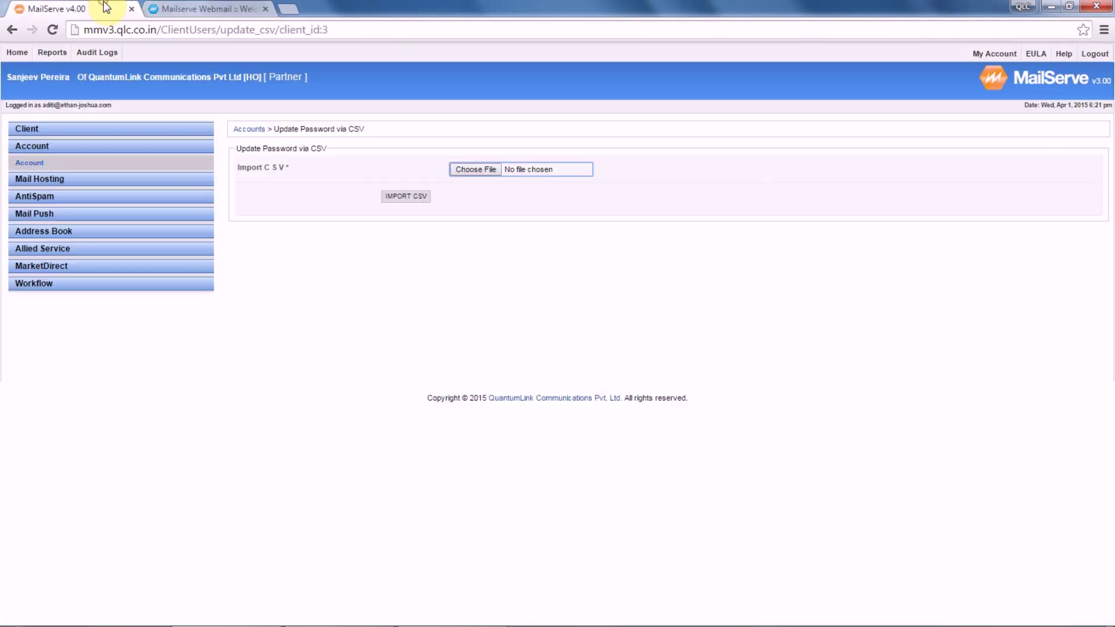
click(465, 168)
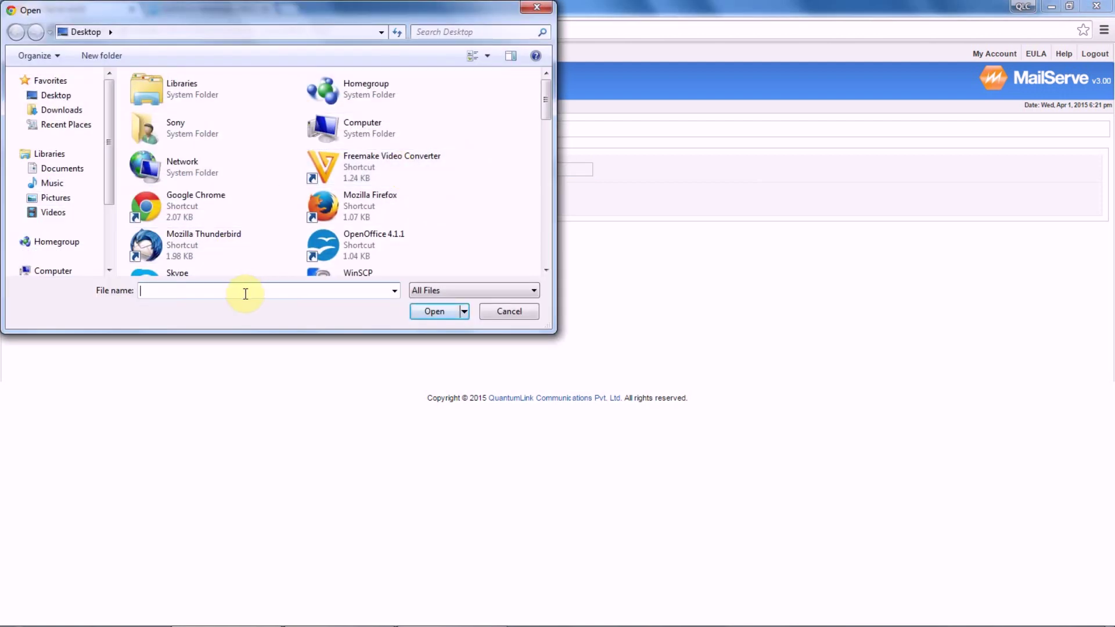
text(u)
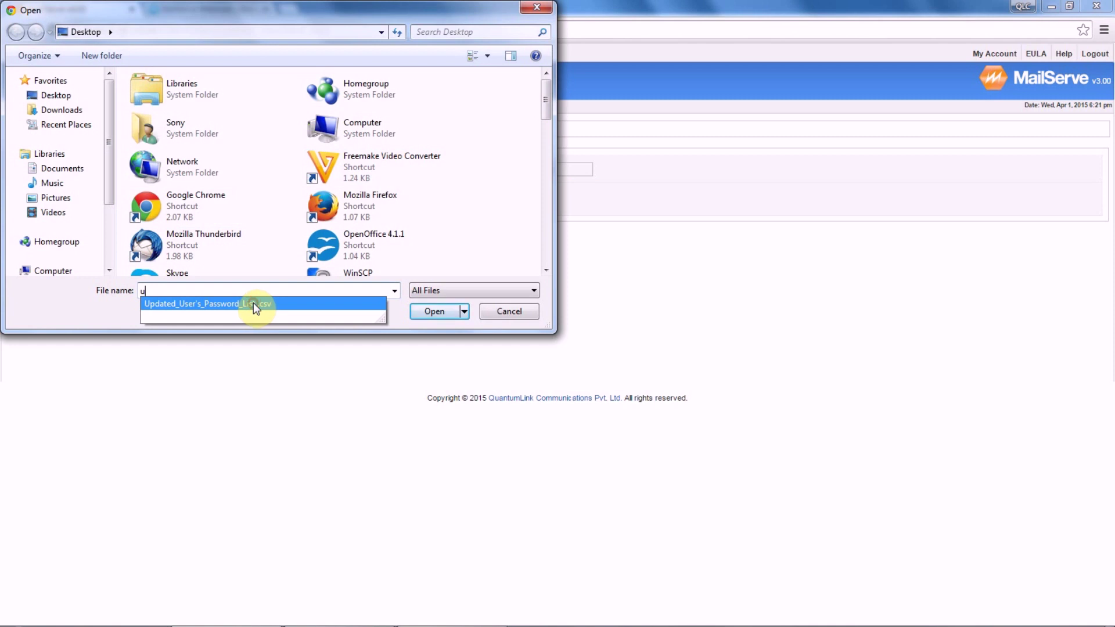
click(253, 303)
click(428, 311)
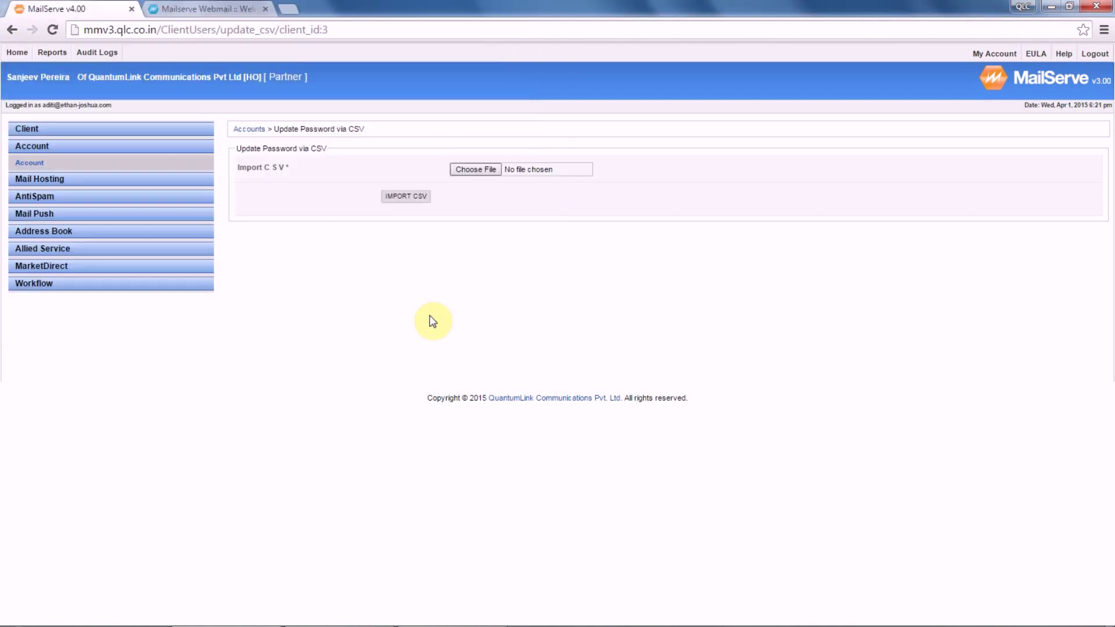
click(411, 195)
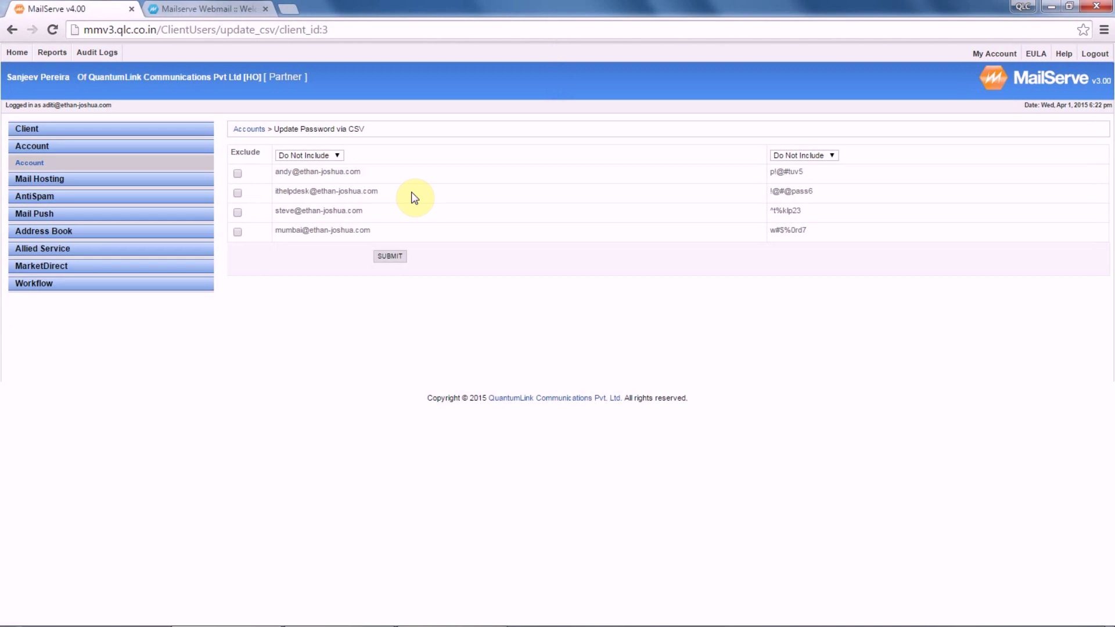
Map the first CSV column to Login and the second to Password, then submit.
click(292, 156)
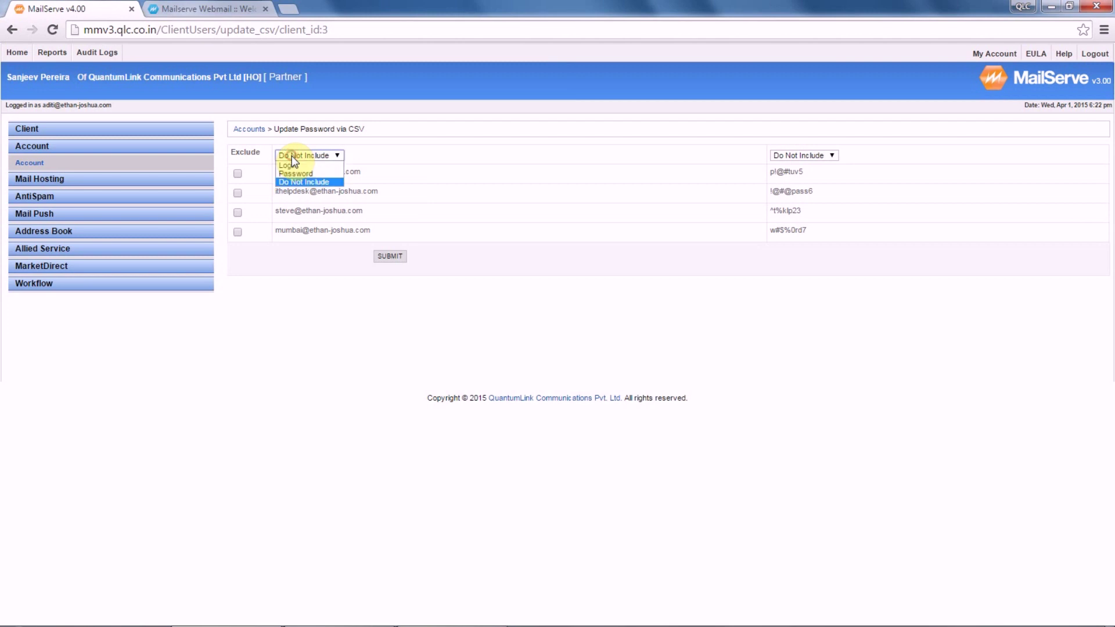
click(302, 174)
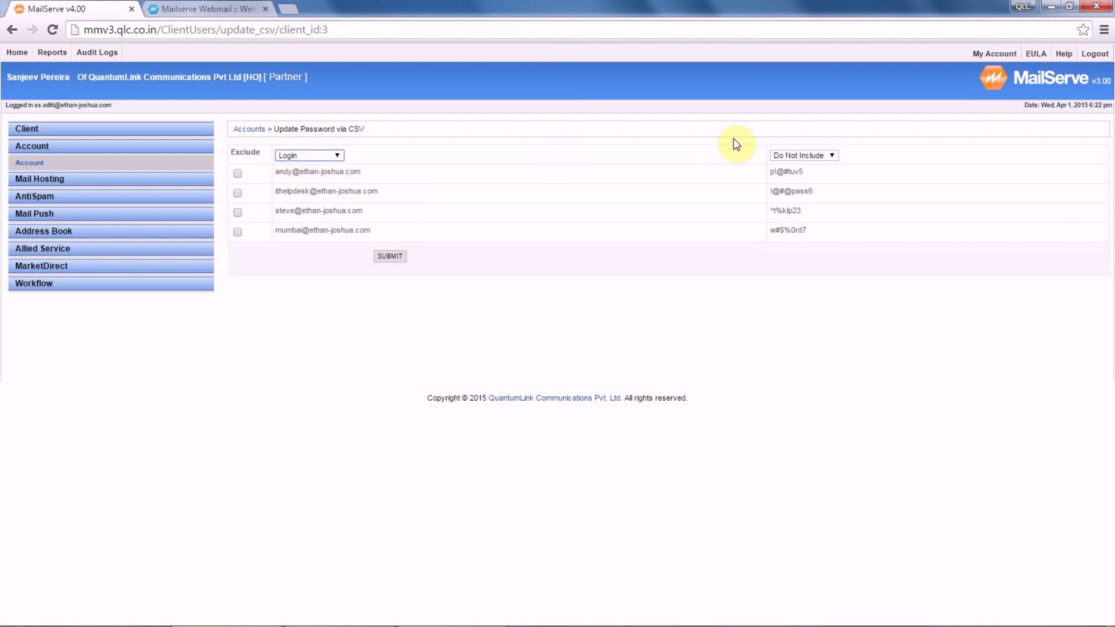
click(796, 157)
click(797, 173)
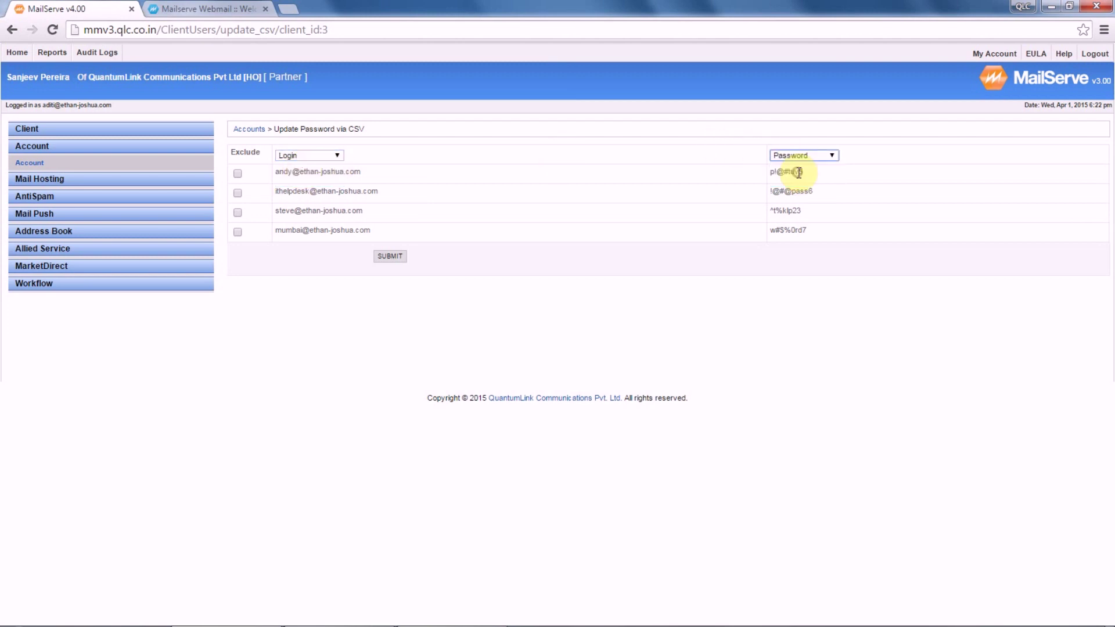
click(388, 257)
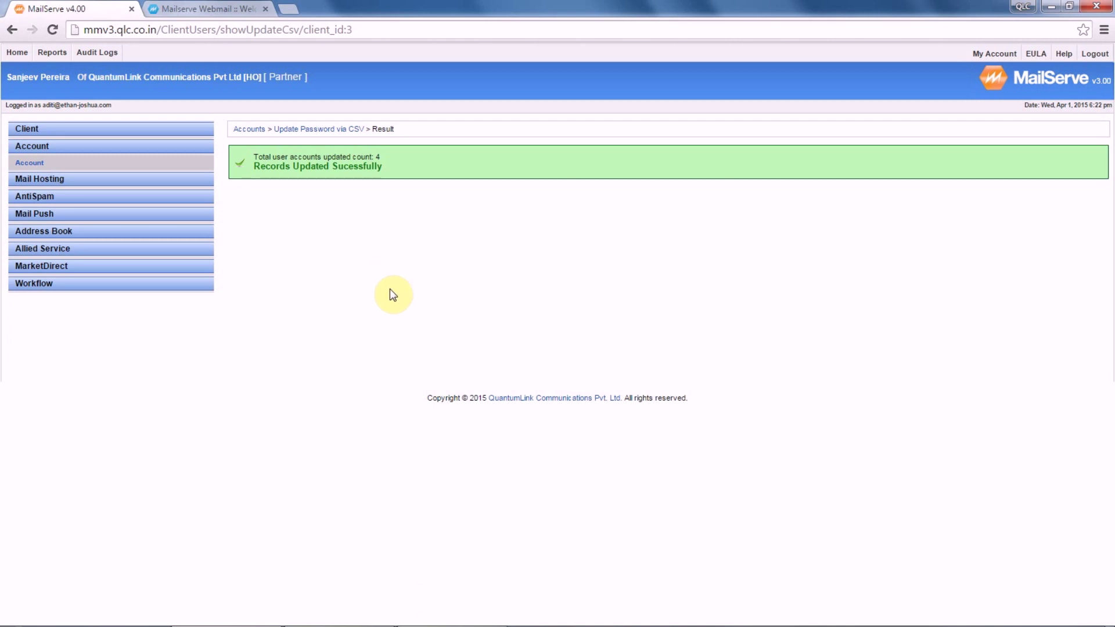
mouse_move(399, 624)
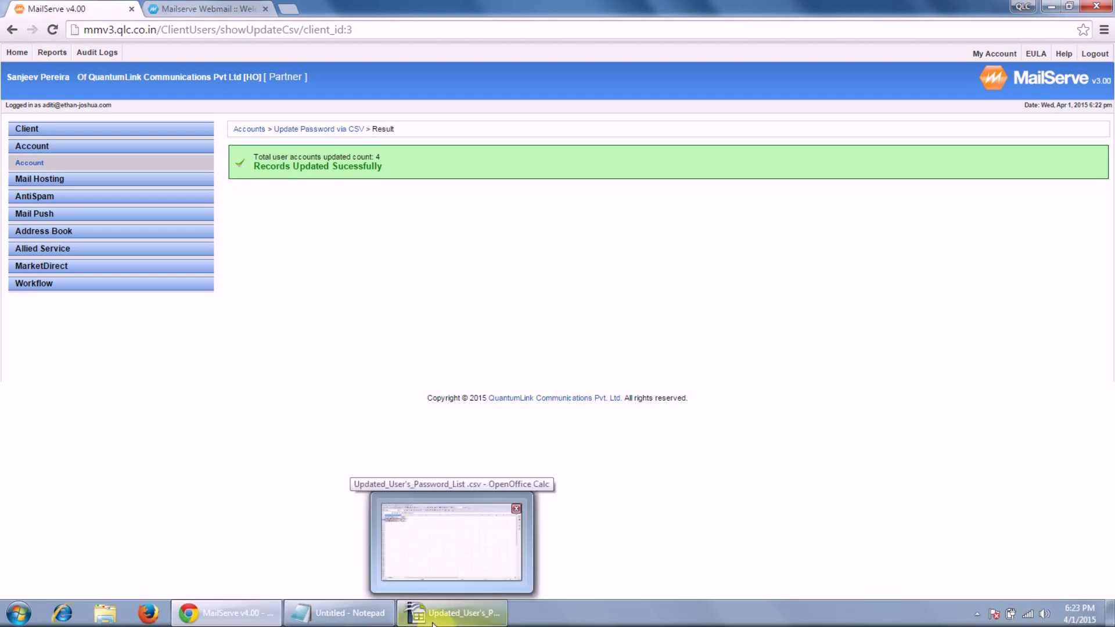
Select the full new password text of cell B3 in the password list.
click(400, 622)
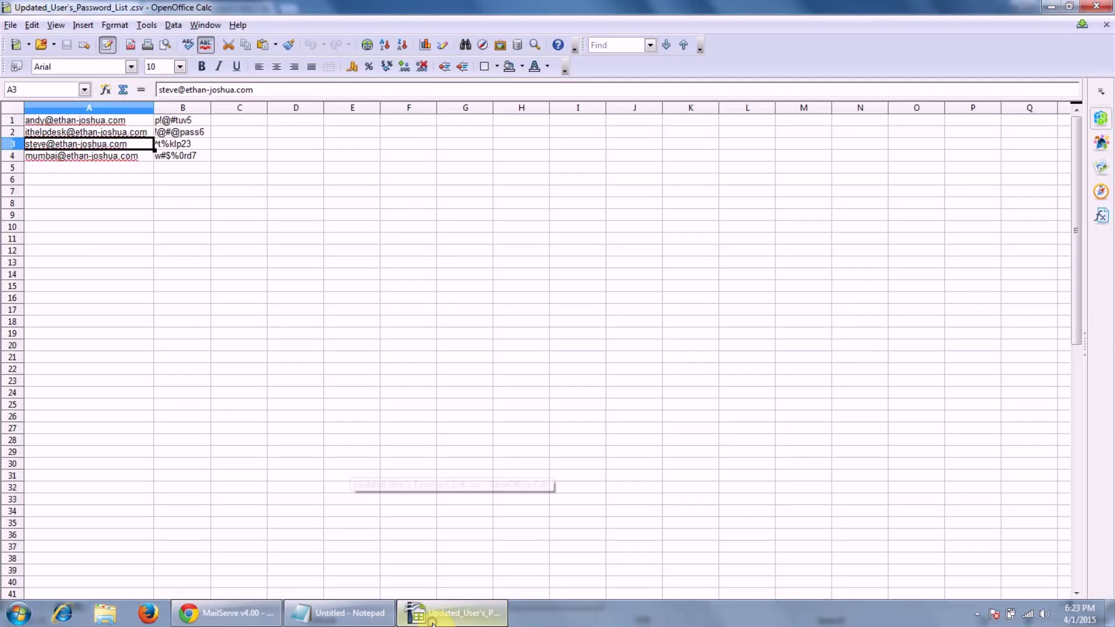
click(198, 145)
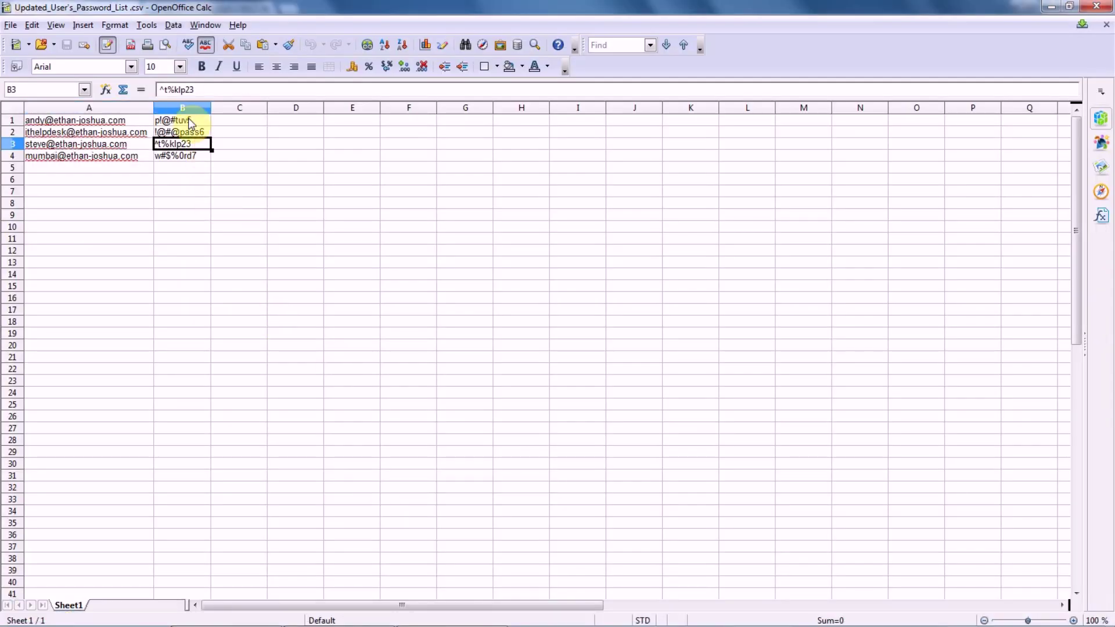
click(193, 88)
drag(192, 88, 146, 90)
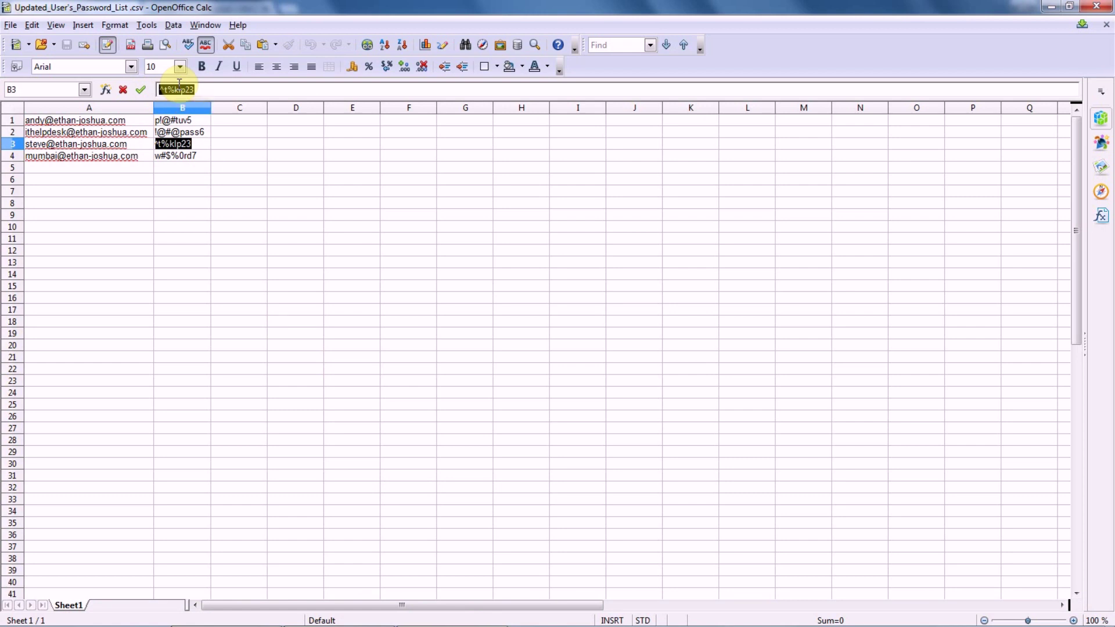
click(360, 624)
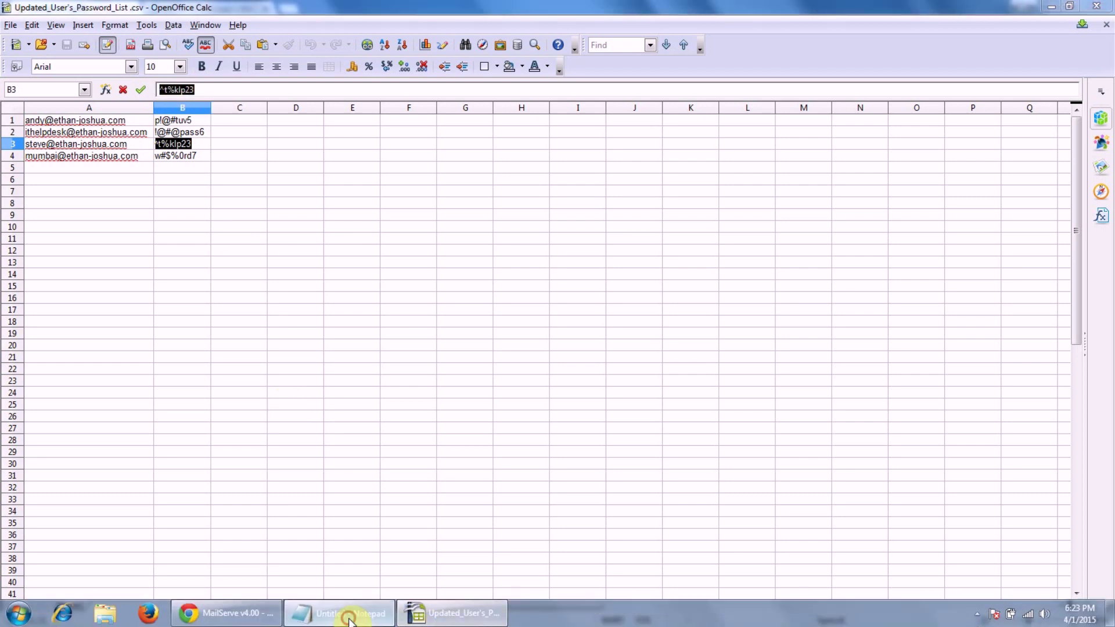
Write the third account's new password on a new Notepad line and copy it.
click(72, 72)
key(Return)
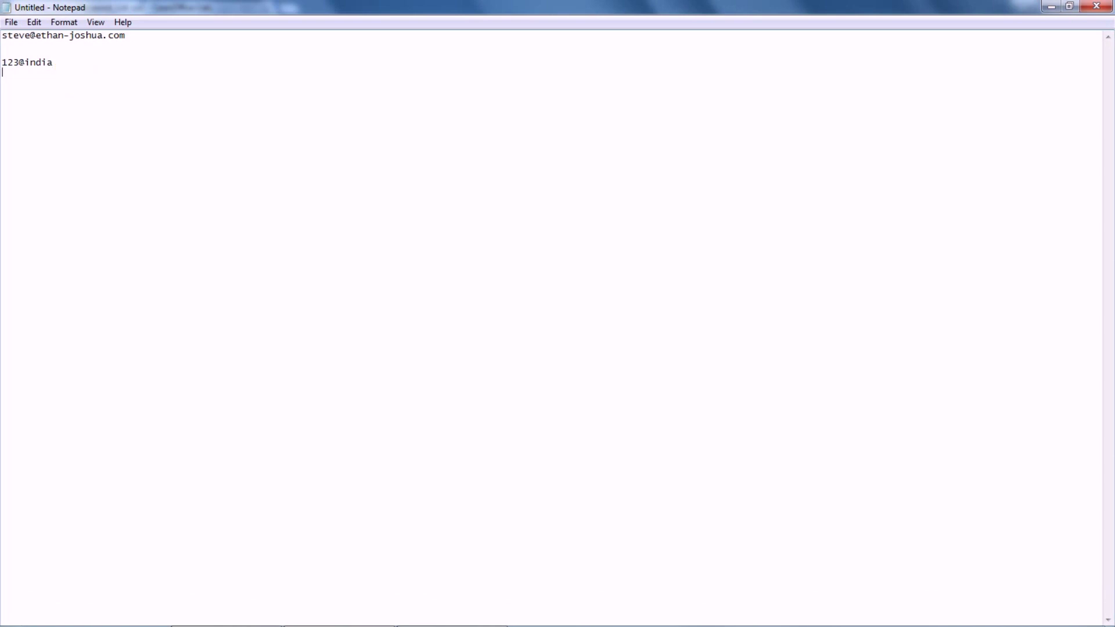
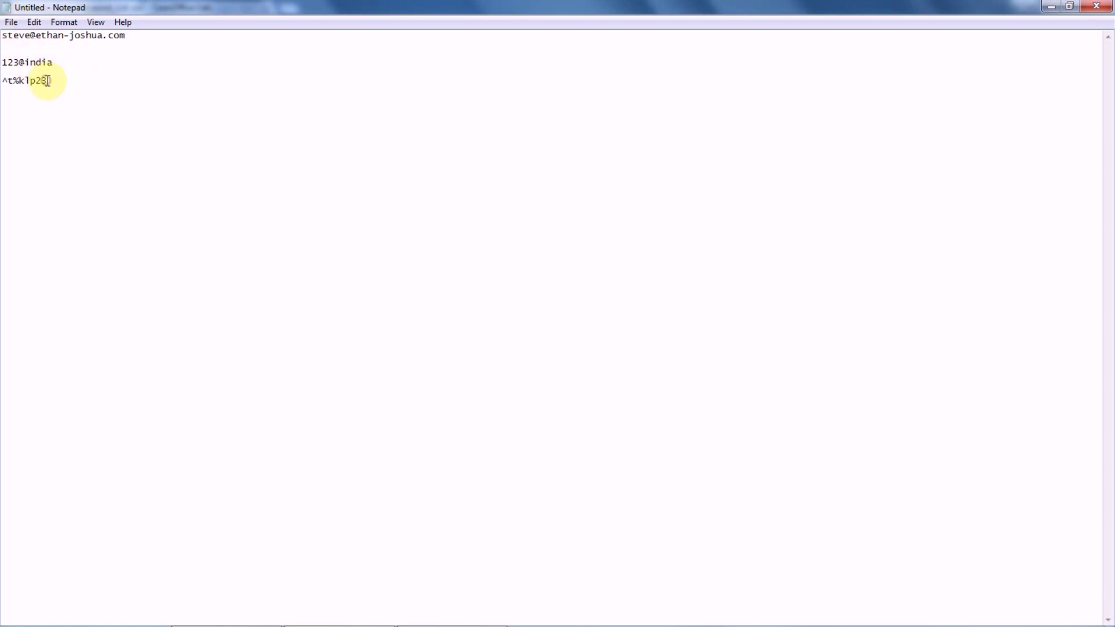
drag(49, 80, 3, 81)
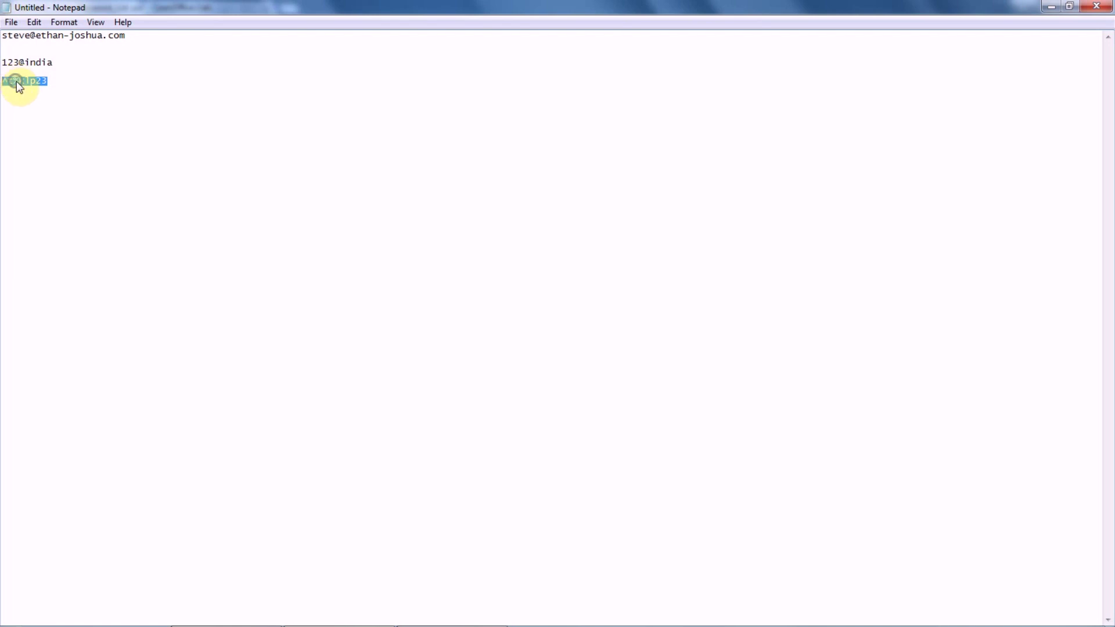
right_click(16, 81)
click(48, 126)
Reload the webmail login page and enter the updated account's e-mail as username.
click(247, 612)
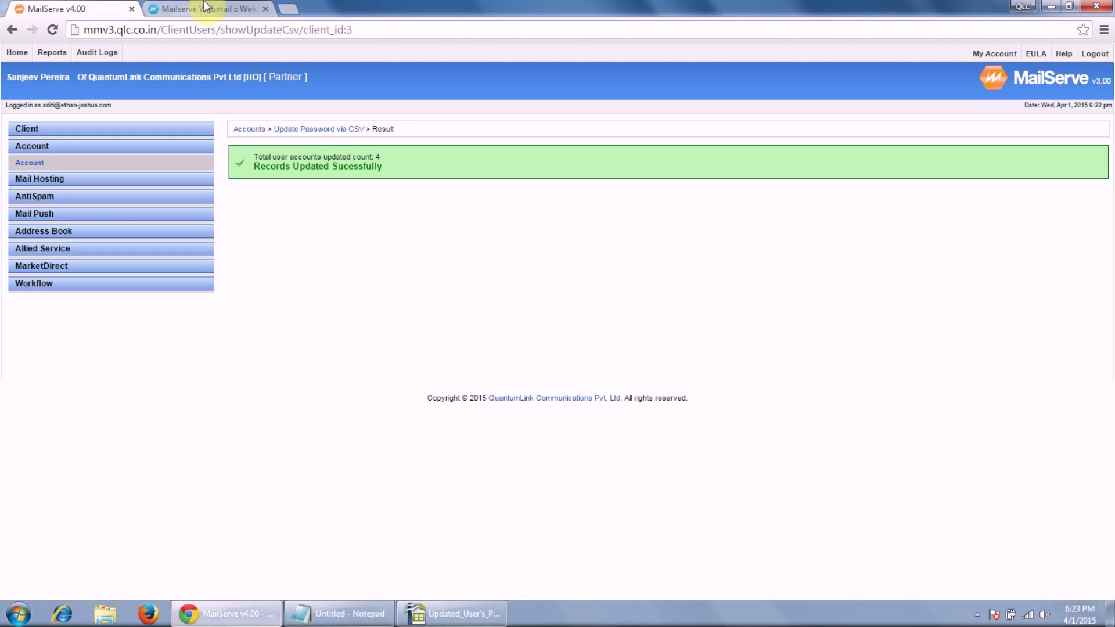
click(198, 7)
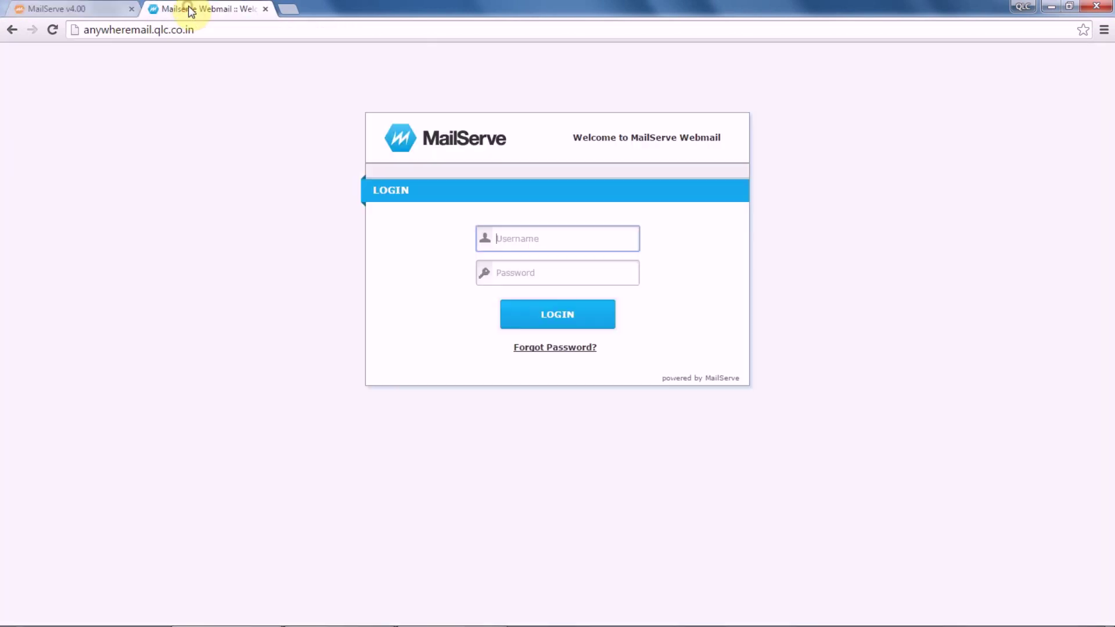
click(226, 35)
key(Return)
click(515, 238)
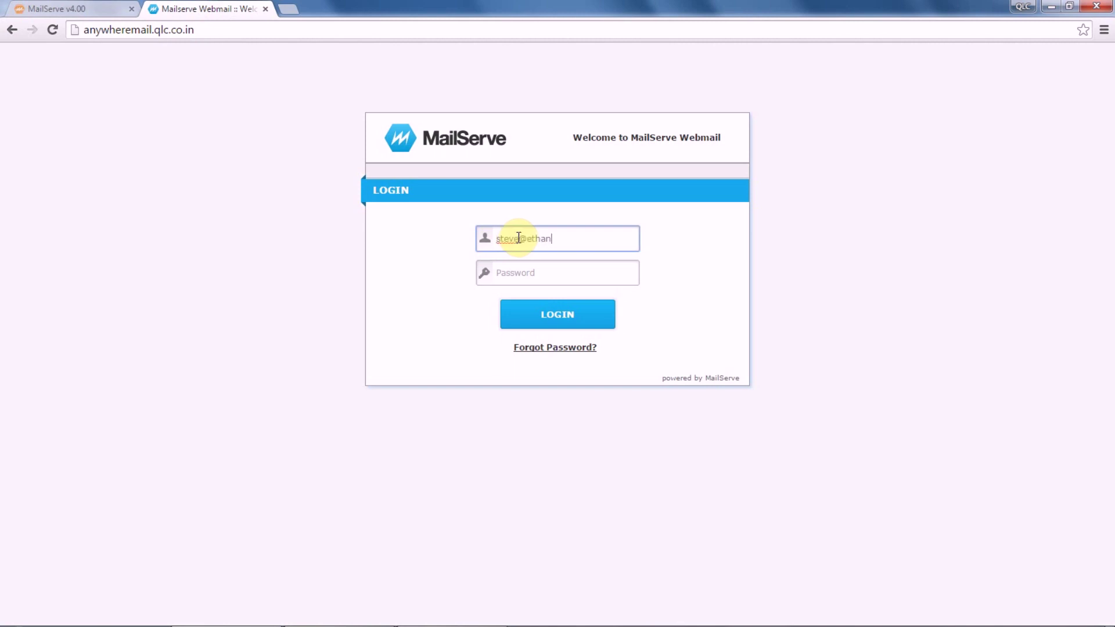
Paste the copied new password, log in to the inbox, then log out.
click(529, 272)
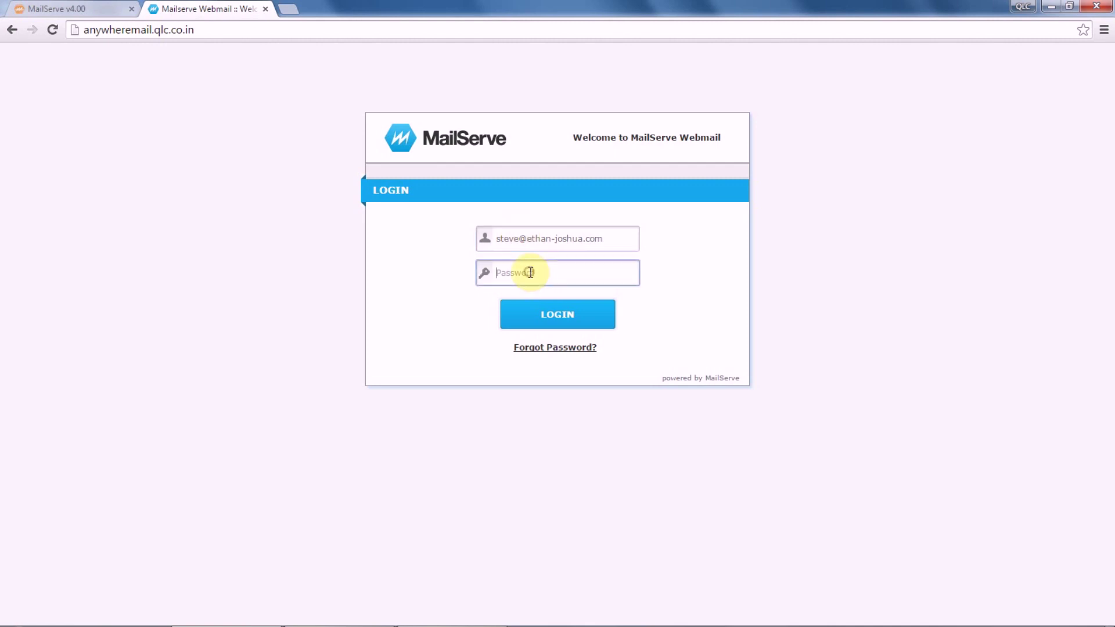
right_click(528, 271)
click(566, 357)
click(563, 323)
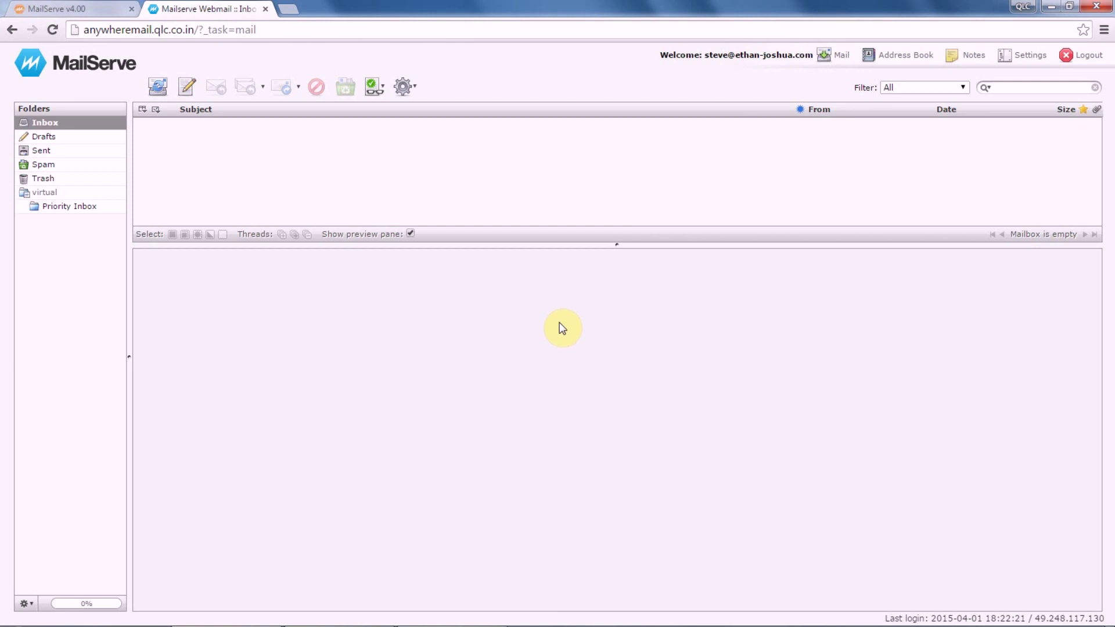
click(1080, 53)
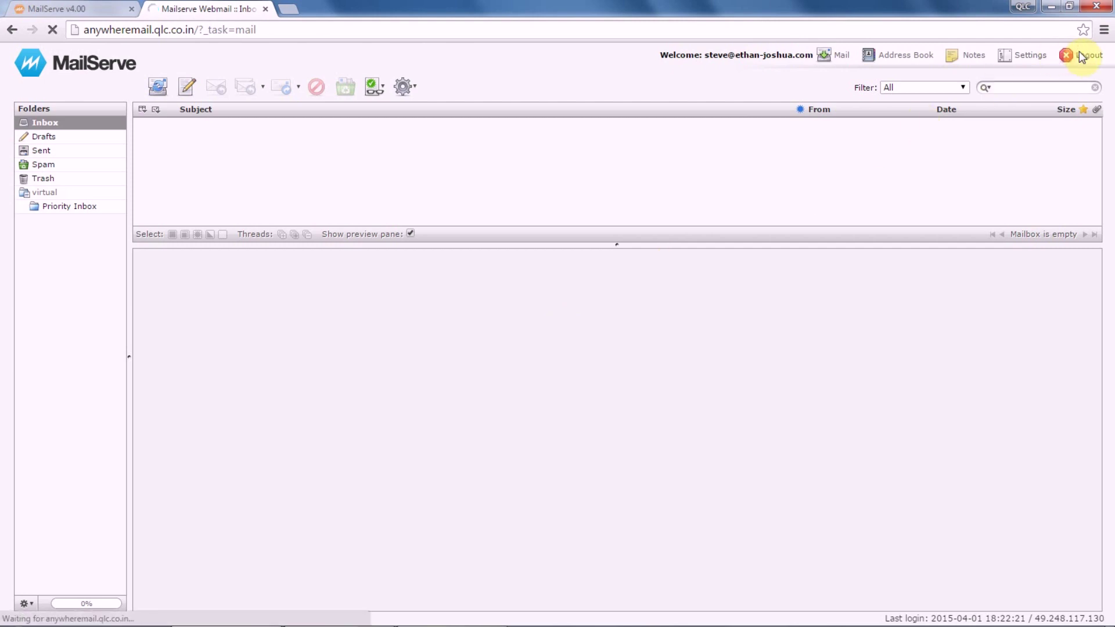